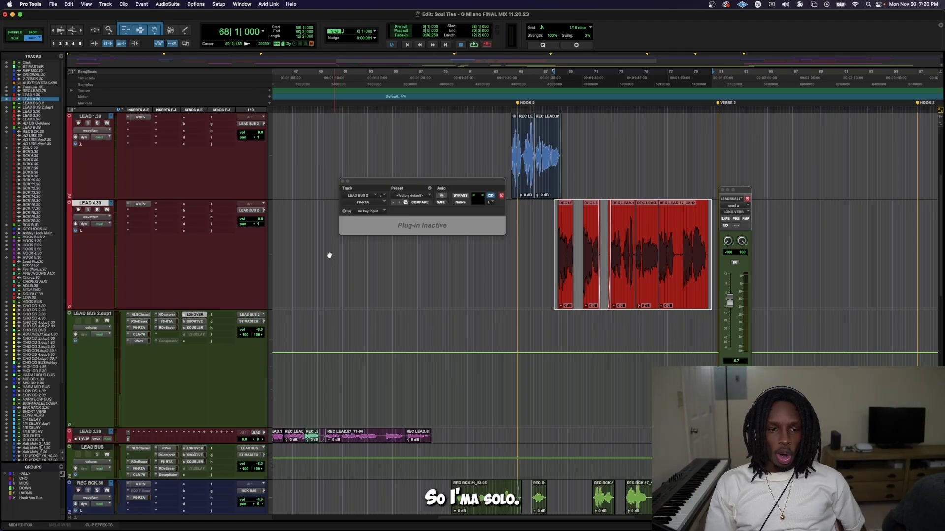
Step: Solo the LEAD 4.30 track and open the F6-RTA equalizer on LEAD BUS 2.dup1 during playback
scroll(329, 255, "up", 5)
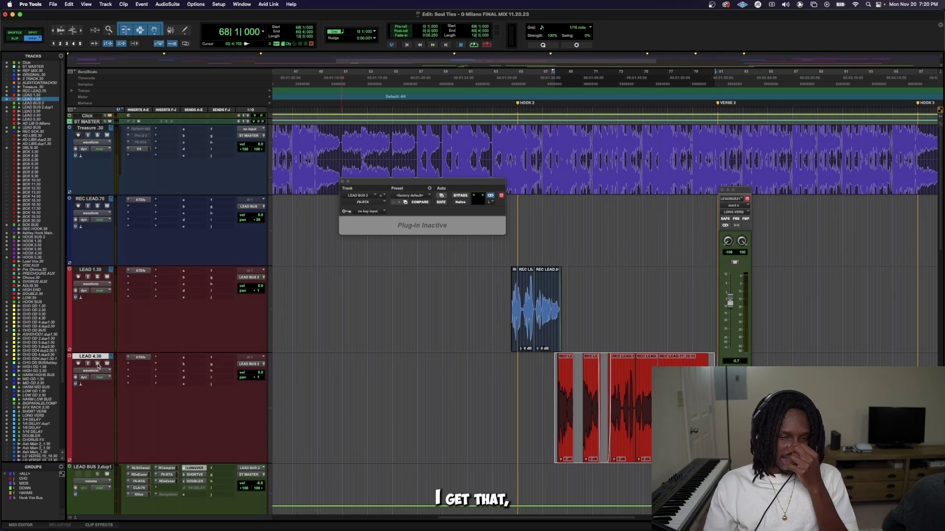
left_click(97, 364)
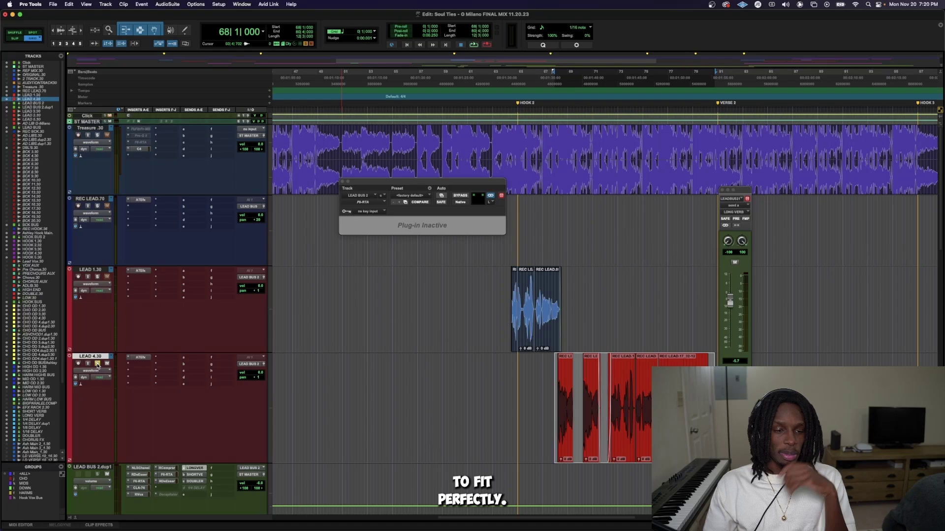
scroll(559, 391, "down", 3)
key("space")
scroll(559, 391, "down", 4)
scroll(306, 409, "up", 3)
left_click(167, 321)
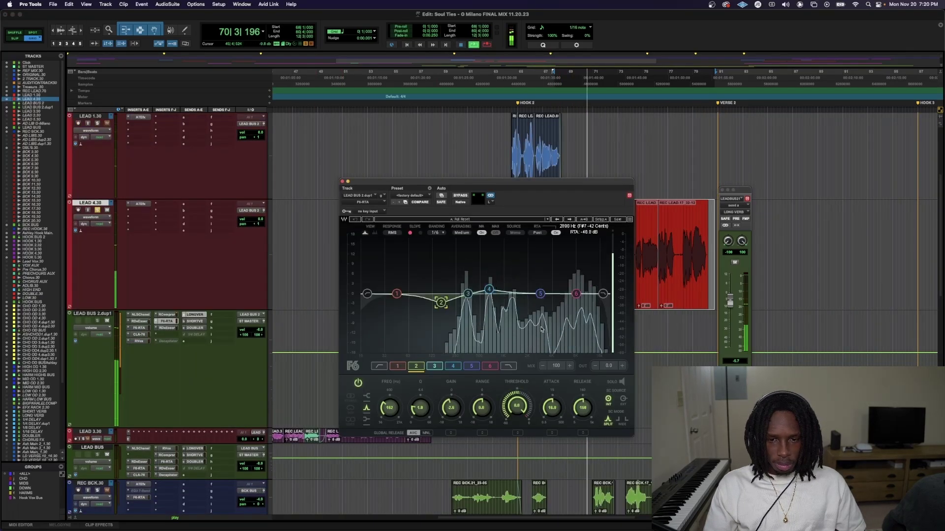
Step: Boost EQ band 3 by about 14 dB near 2.9 kHz with a Q of 1.4 while auditioning the vocal
left_click_drag(465, 294, 466, 244)
key("space")
left_click_drag(451, 408, 420, 388)
left_click_drag(467, 268, 541, 247)
key("space")
key("space")
key("space")
key("space")
left_click_drag(420, 408, 421, 419)
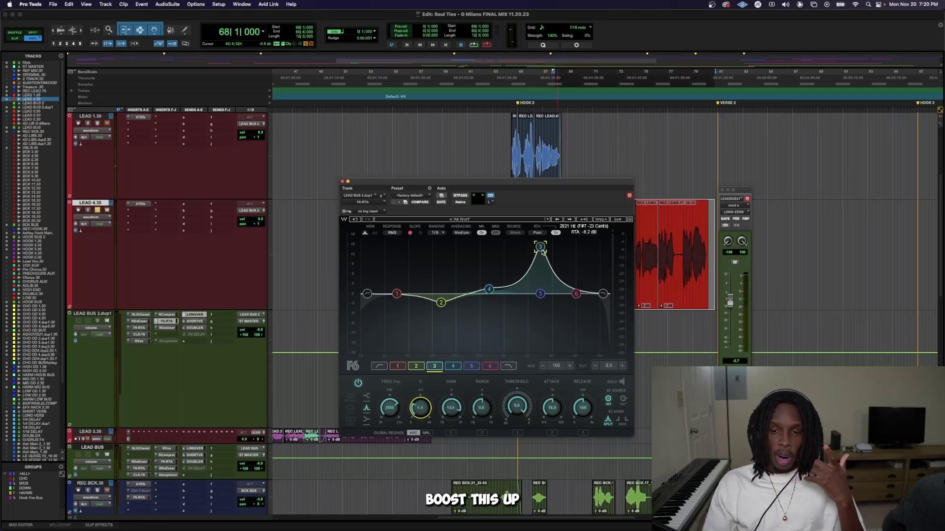
Step: Sweep the band 3 boost through the upper mids and place it at 2242 Hz with 15.3 dB of gain
left_click_drag(539, 236, 568, 247)
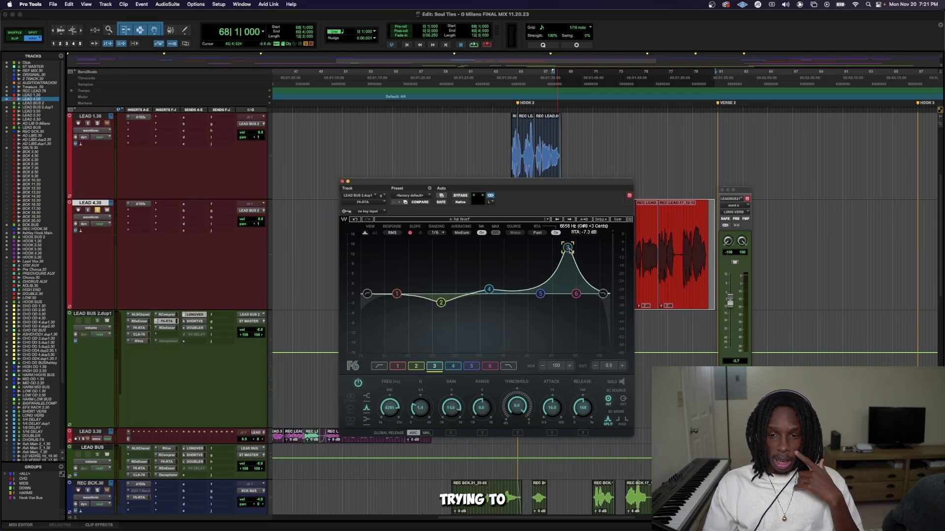
left_click_drag(568, 247, 557, 234)
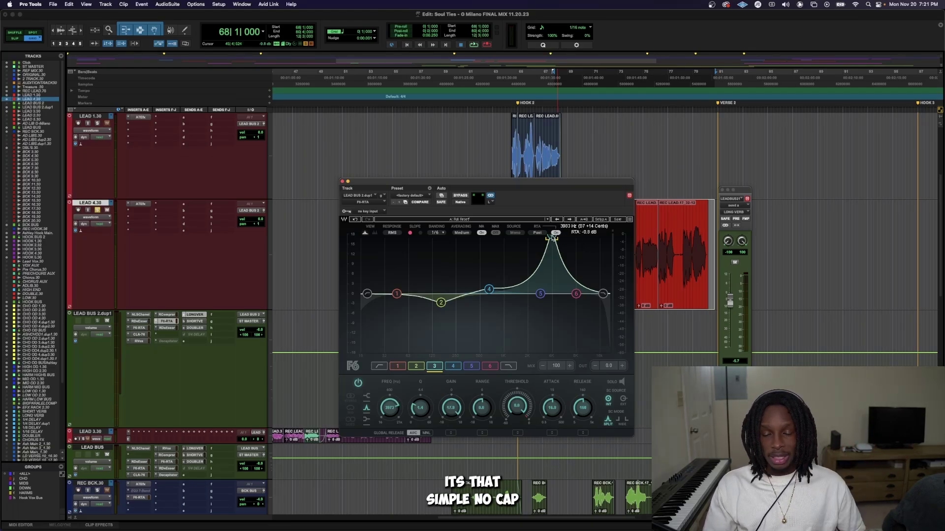
mouse_move(552, 238)
left_mouse_down()
mouse_move(569, 244)
mouse_move(548, 243)
left_mouse_up()
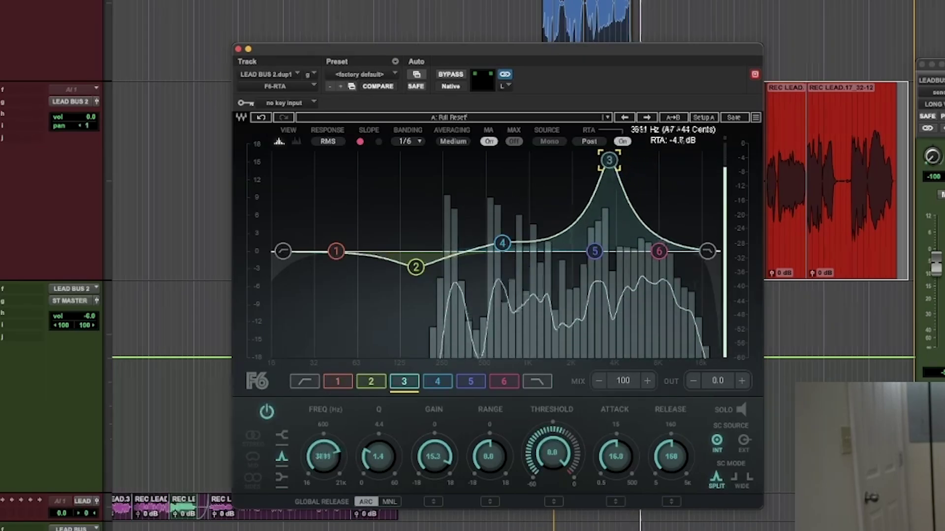
left_click_drag(609, 160, 576, 158)
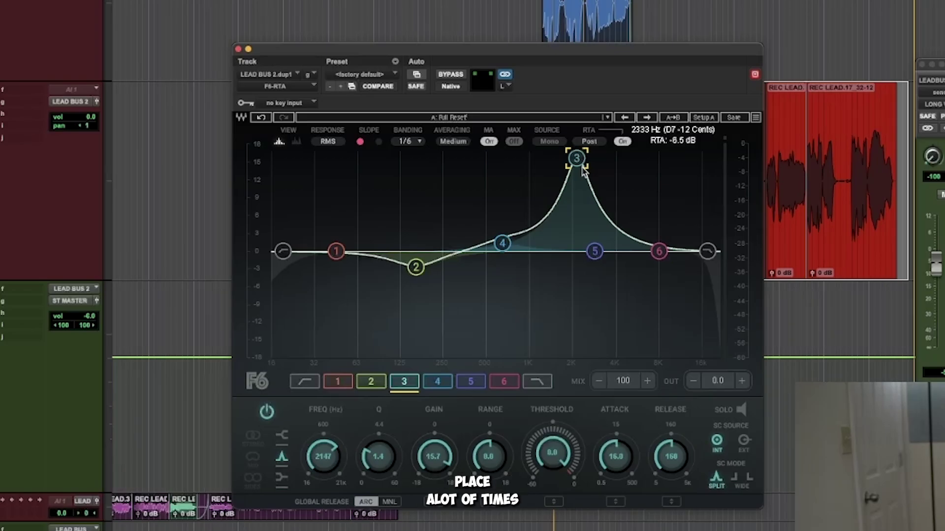
left_click_drag(577, 160, 580, 160)
key("space")
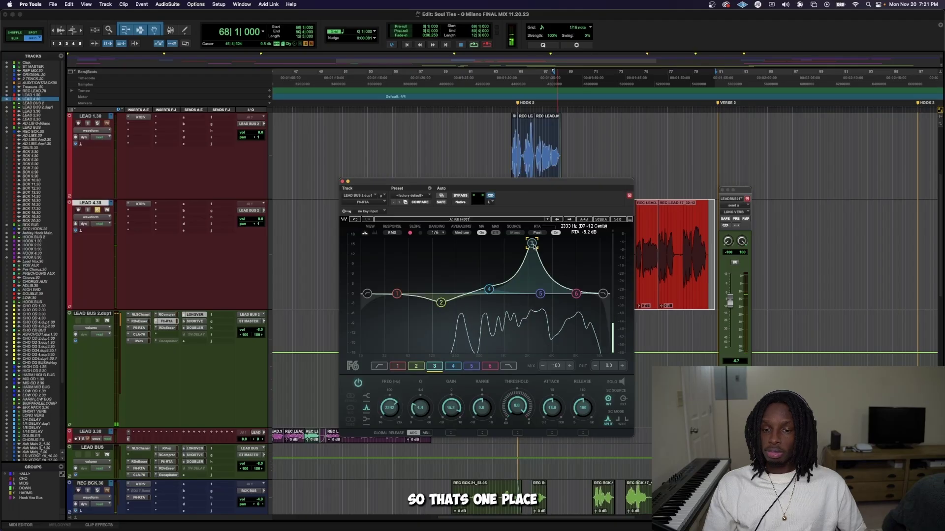
Step: Narrow band 3 to a Q of 2.8 while listening to the soloed vocal
left_click_drag(378, 457, 378, 450)
key("space")
left_click_drag(406, 415, 407, 411)
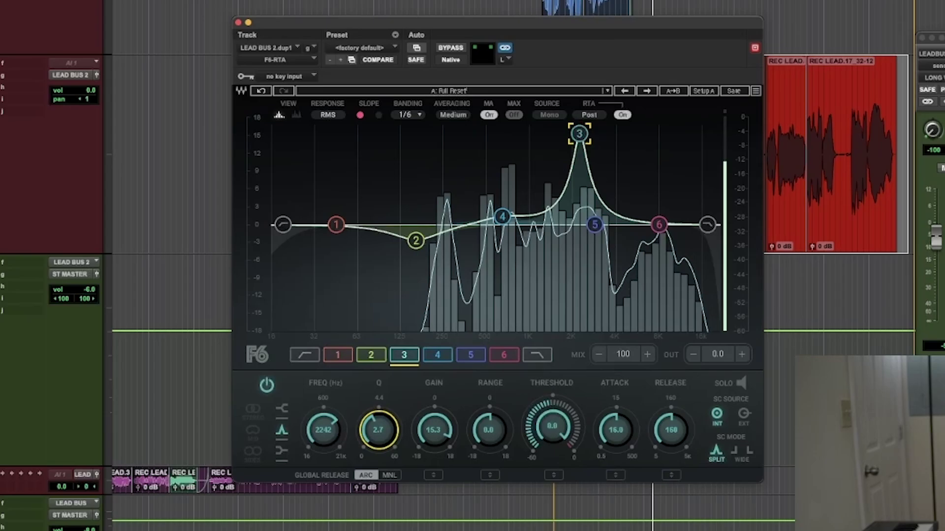
left_click_drag(378, 430, 379, 428)
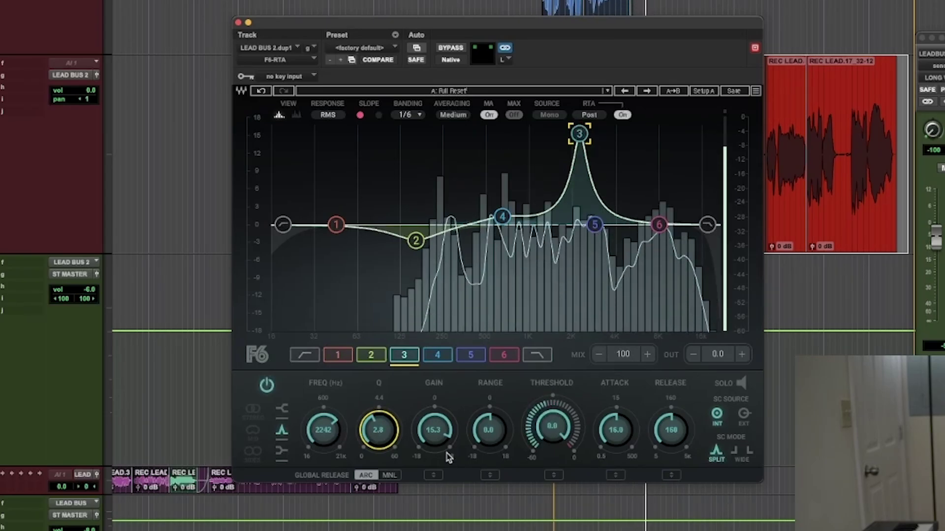
Step: Turn band 3 into a cut of about -2.1 dB with a Q of 2.6 and audition it
left_click_drag(449, 457, 449, 487)
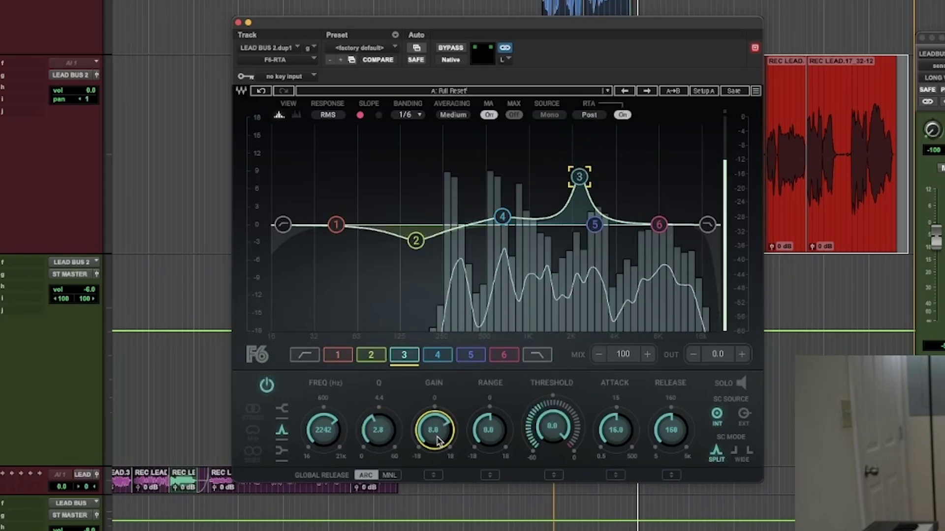
left_click_drag(434, 430, 434, 457)
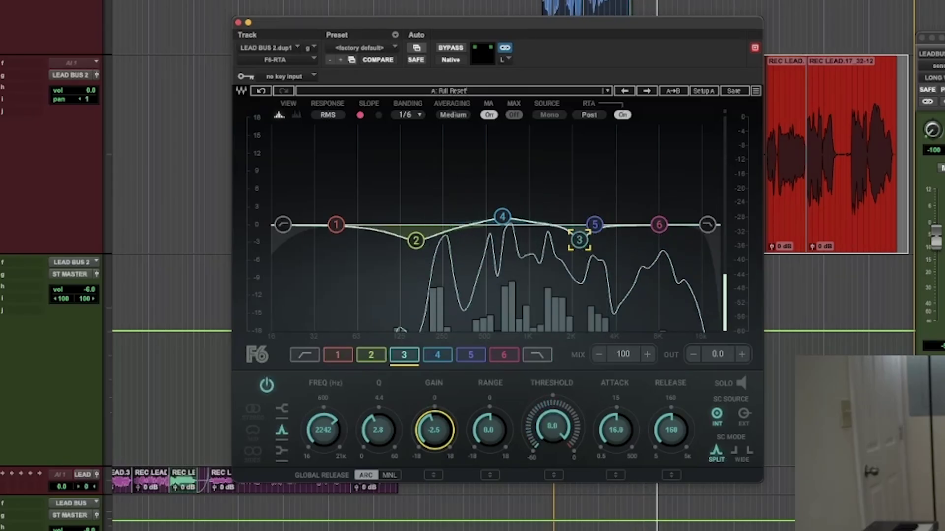
left_click_drag(434, 430, 434, 428)
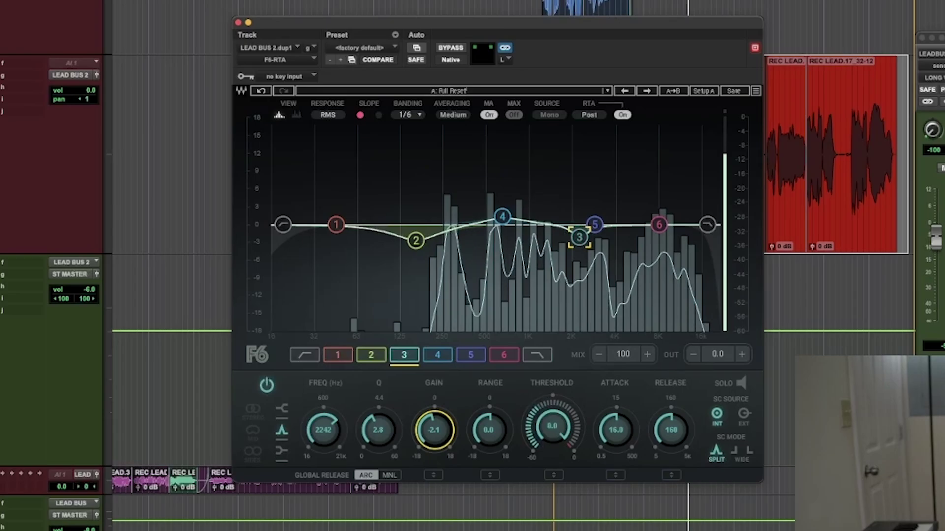
left_click_drag(386, 438, 386, 440)
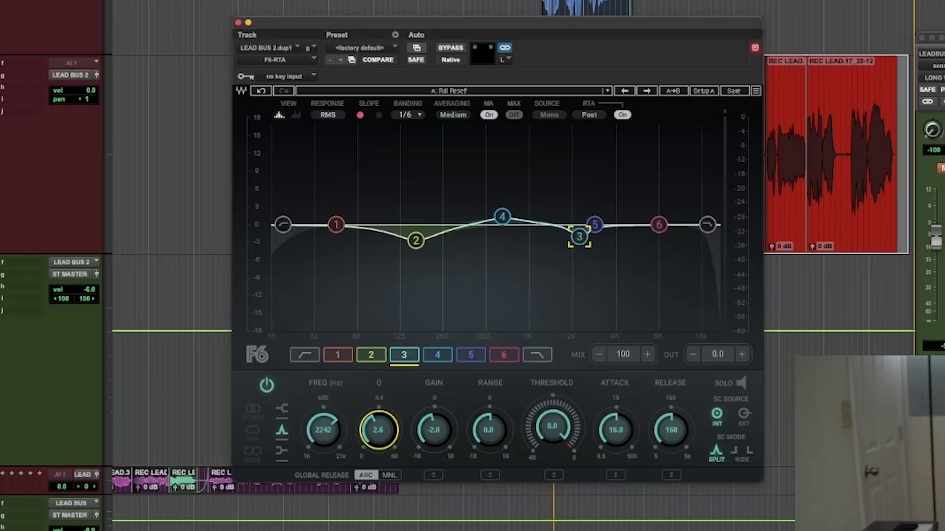
key("space")
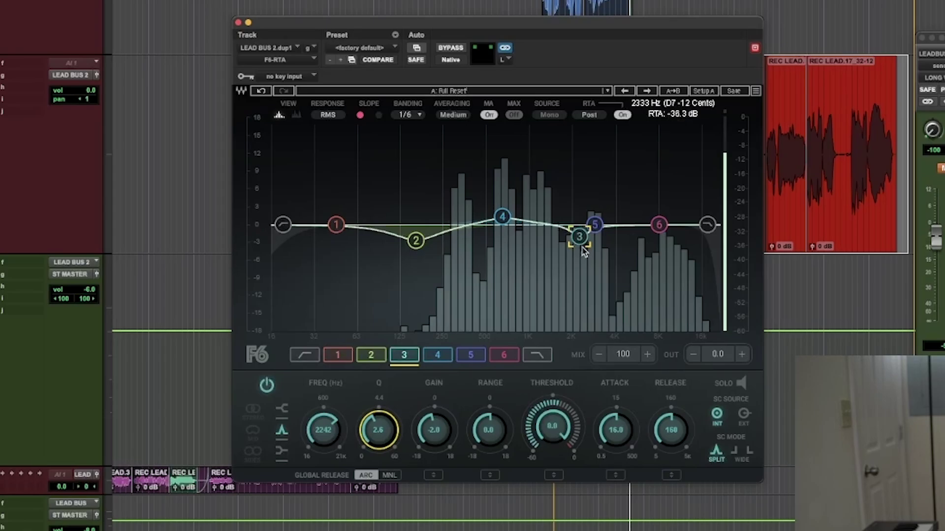
left_click(583, 242)
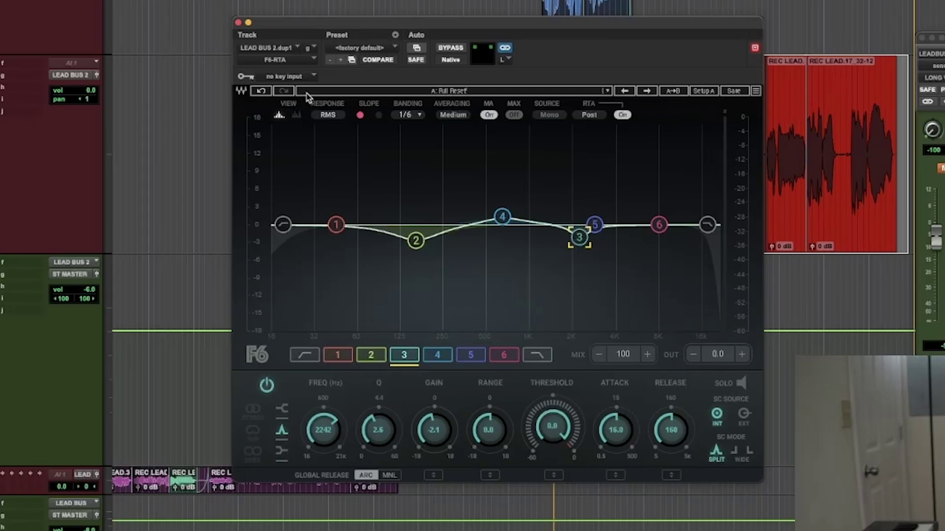
Step: Switch between equalizer setups A and B to compare them by ear, leaving Setup B active
left_click(704, 92)
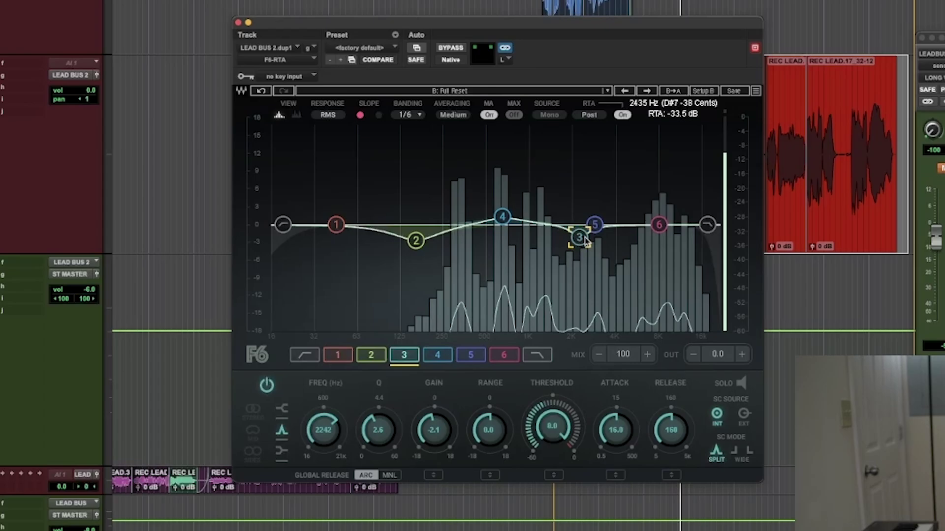
left_click(696, 91)
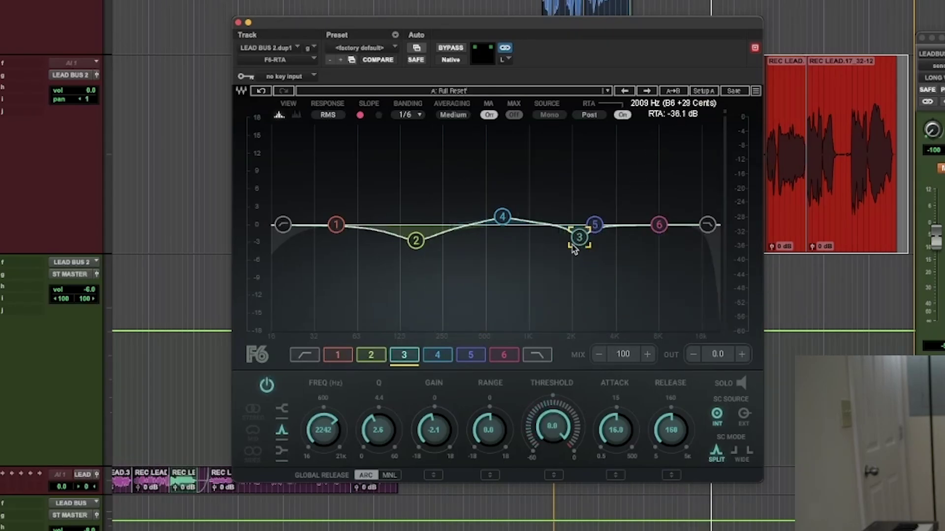
left_click(700, 91)
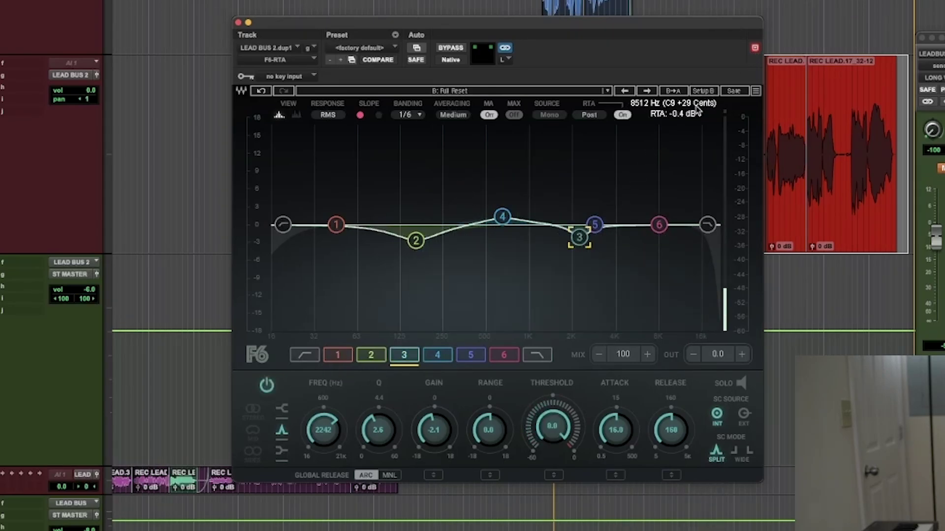
Step: Sweep band 1 through the low mids with about 11 dB of boost, then cut it about 4 dB at 522 Hz with a Q of 1.8
key("space")
left_click_drag(338, 225, 488, 158)
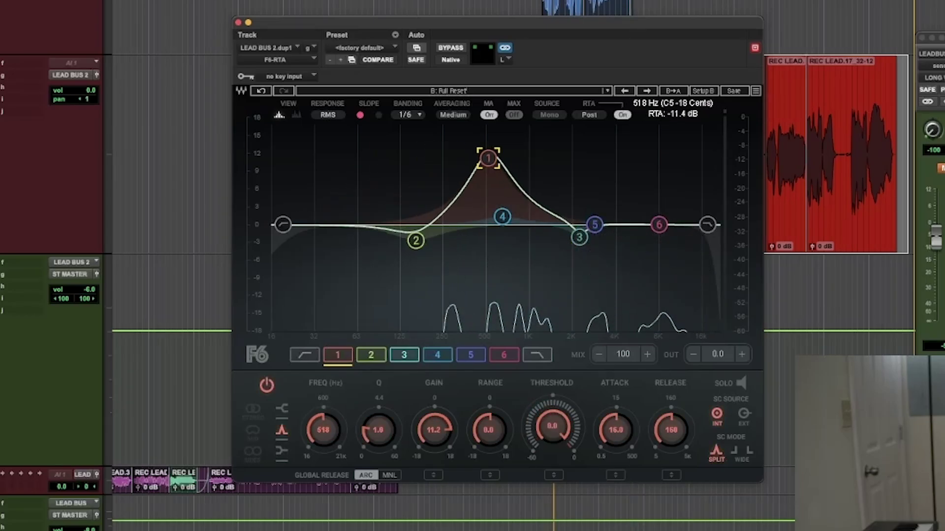
left_click_drag(359, 445, 358, 424)
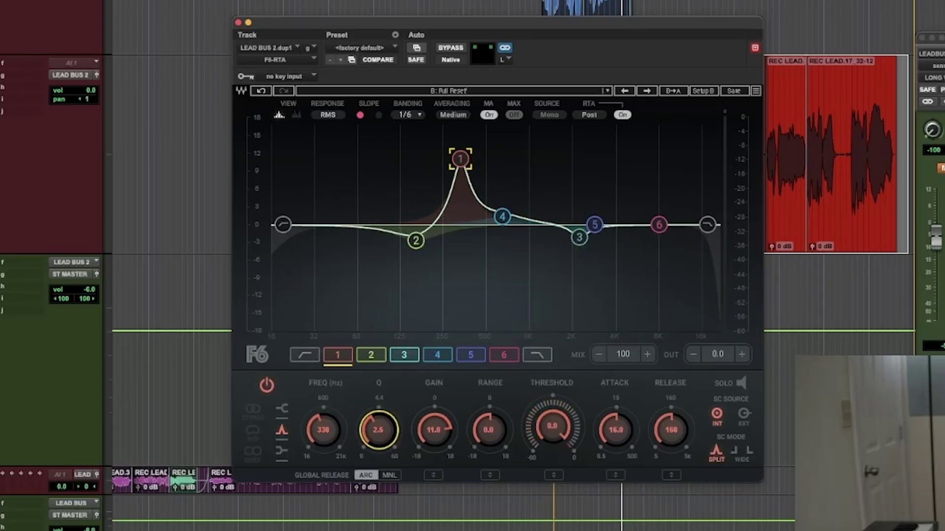
left_click_drag(460, 158, 488, 249)
left_click_drag(379, 430, 378, 439)
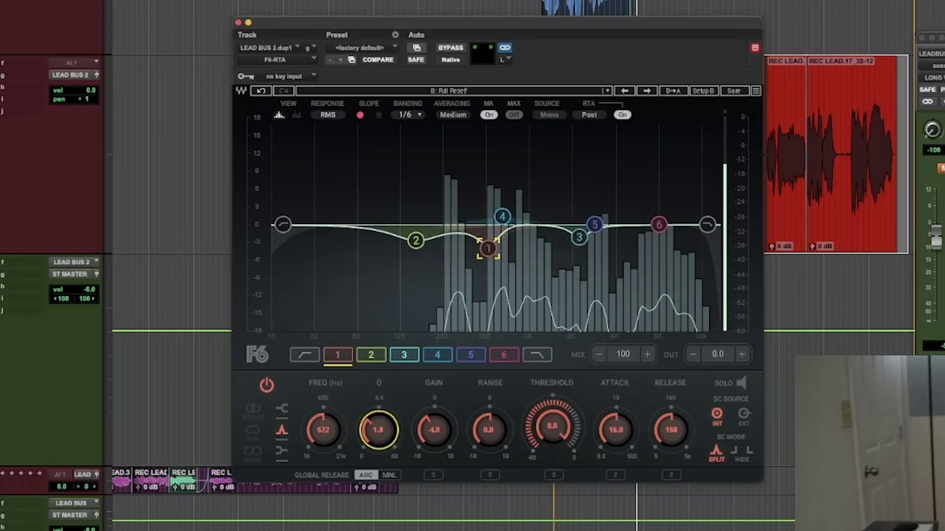
Step: Raise band 1's gain to 11.7 dB and set its Q to 1.9 to audition the resonance
left_click_drag(434, 430, 434, 385)
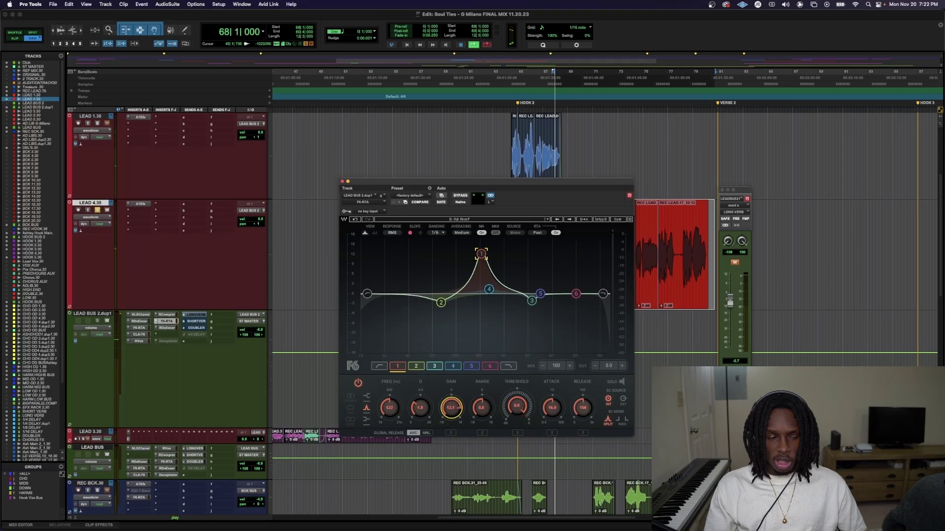
key("space")
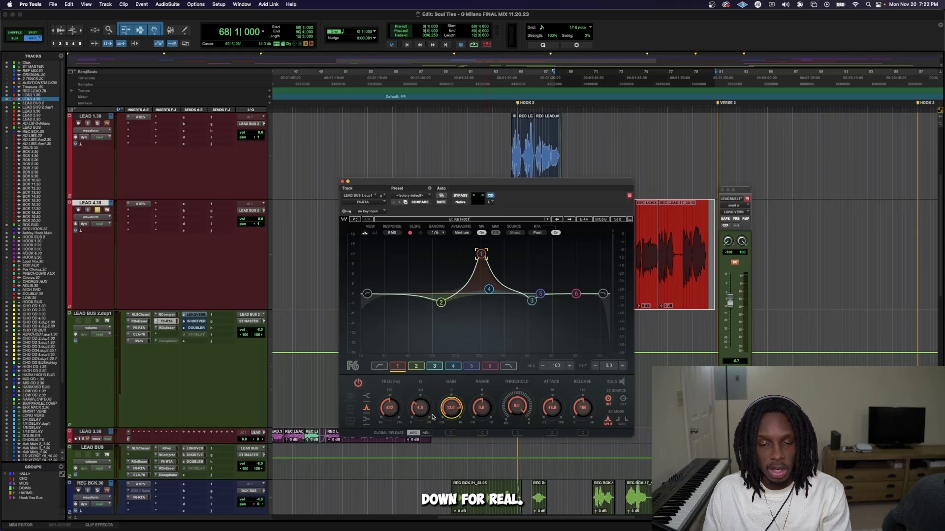
key("space")
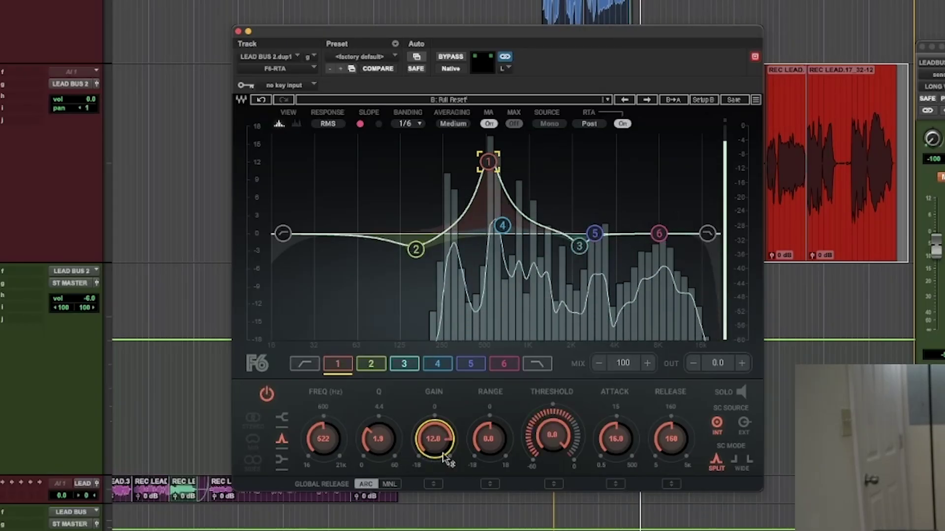
left_click_drag(456, 416, 457, 419)
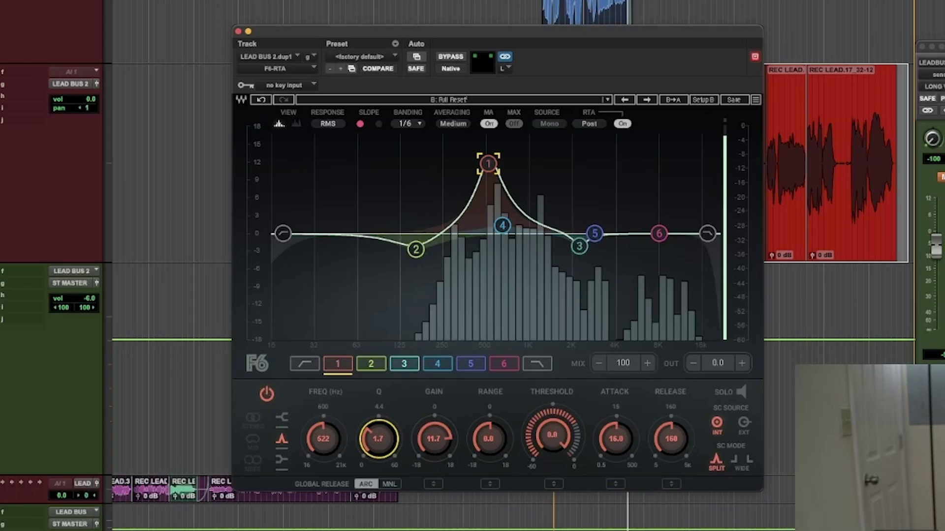
left_click_drag(378, 439, 378, 436)
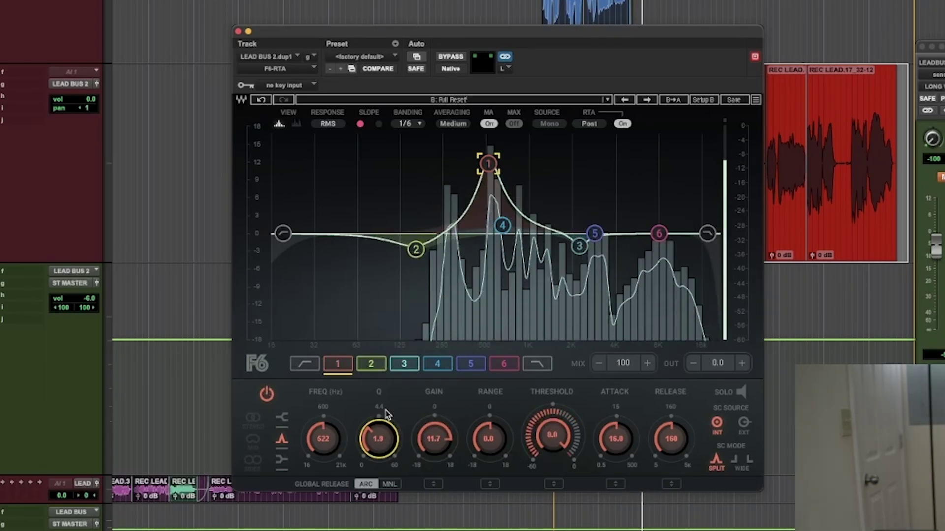
Step: Move band 1 to 565 Hz and cut it to -3.0 dB with a Q of 2.0
left_click_drag(488, 164, 493, 164)
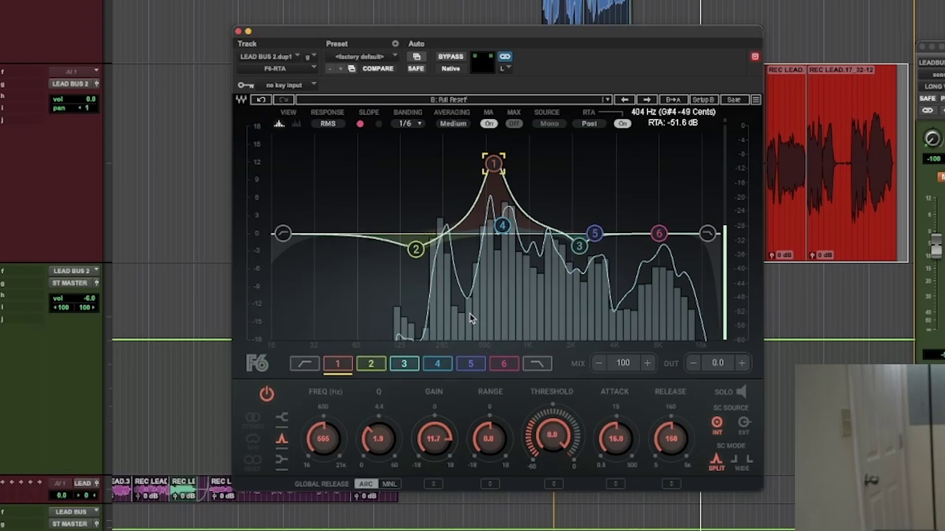
left_click_drag(378, 439, 378, 435)
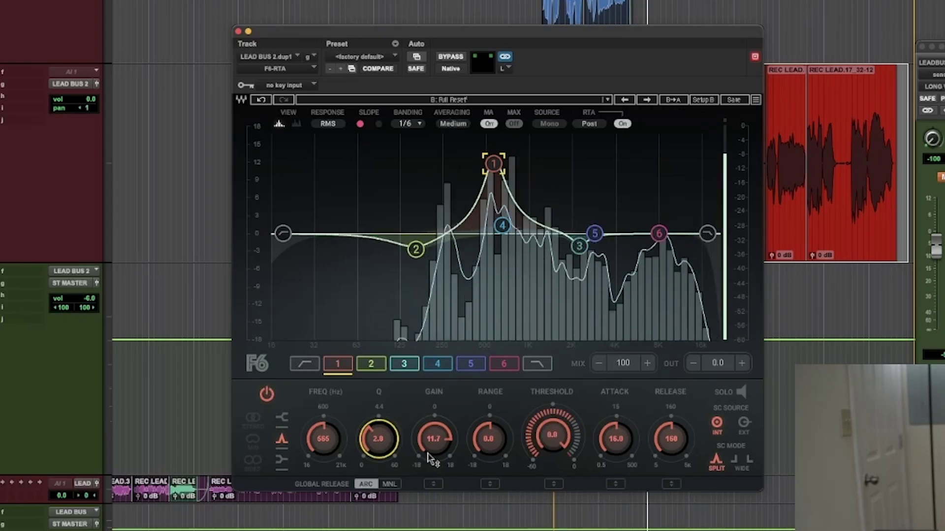
mouse_move(433, 445)
left_mouse_down()
mouse_move(433, 468)
mouse_move(433, 440)
left_mouse_up()
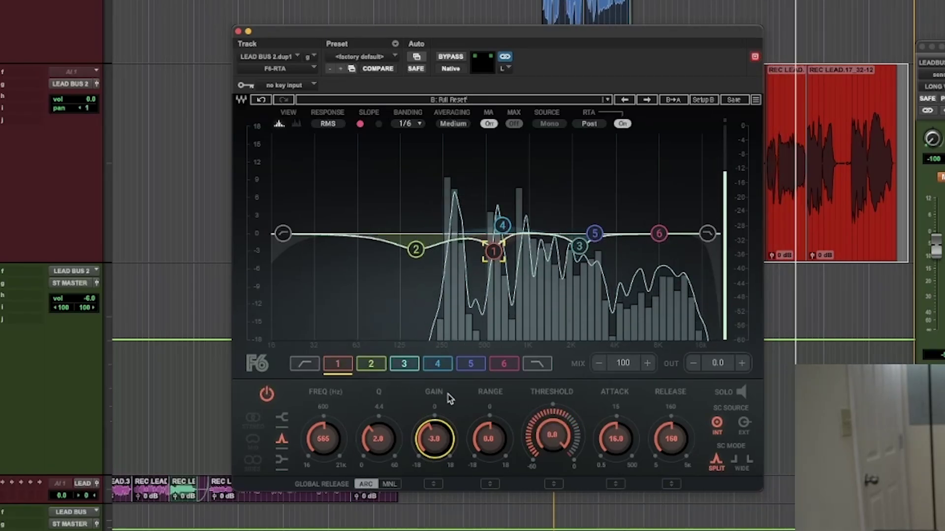
Step: Set band 5's Q to 3.4 and boost it 14.4 dB, sweeping it up to 9020 Hz
left_click(481, 364)
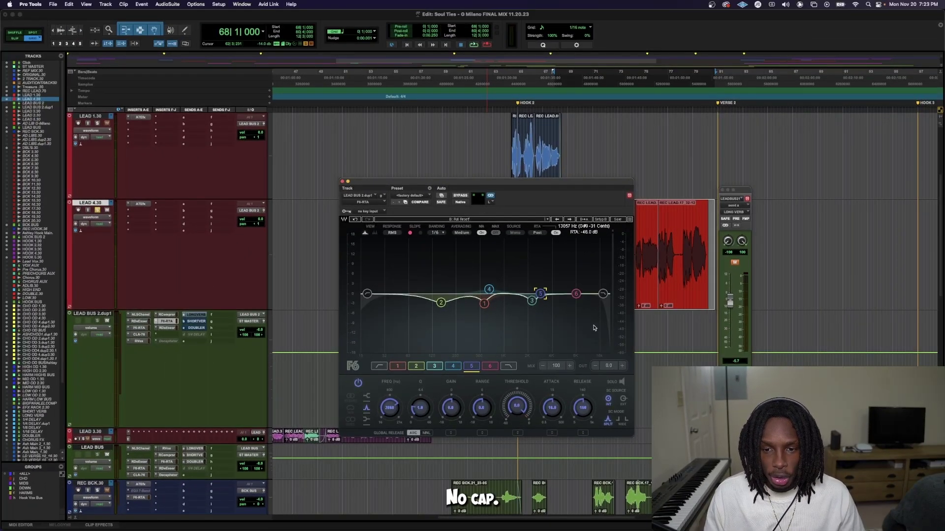
left_click_drag(420, 407, 420, 403)
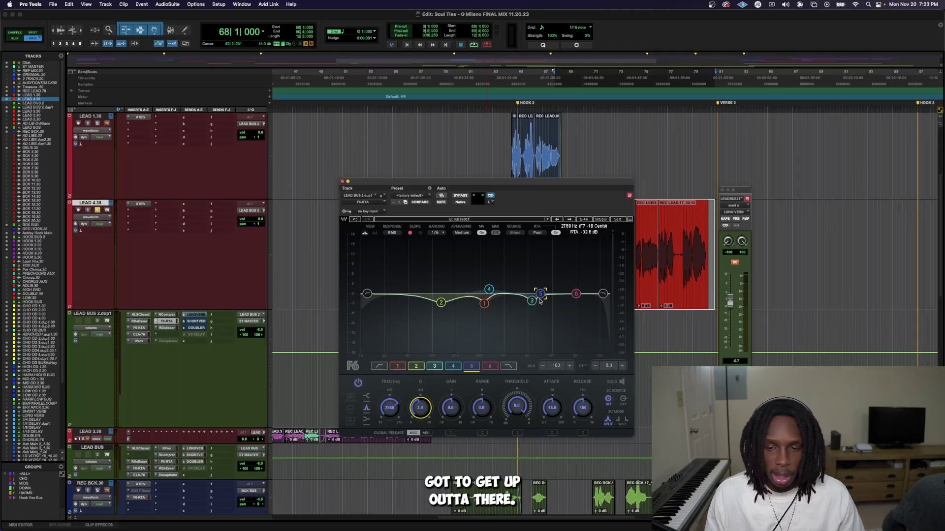
left_click_drag(540, 294, 559, 249)
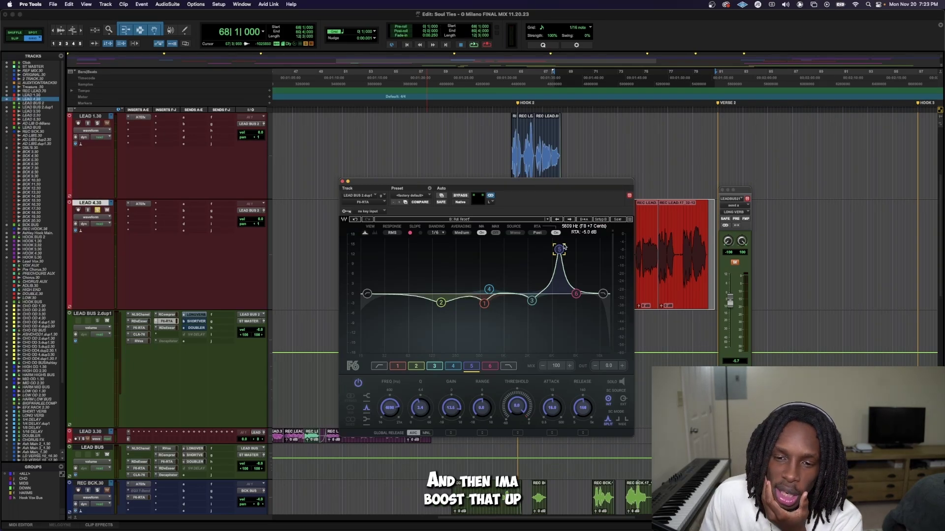
mouse_move(559, 249)
left_mouse_down()
mouse_move(581, 237)
mouse_move(577, 247)
left_mouse_up()
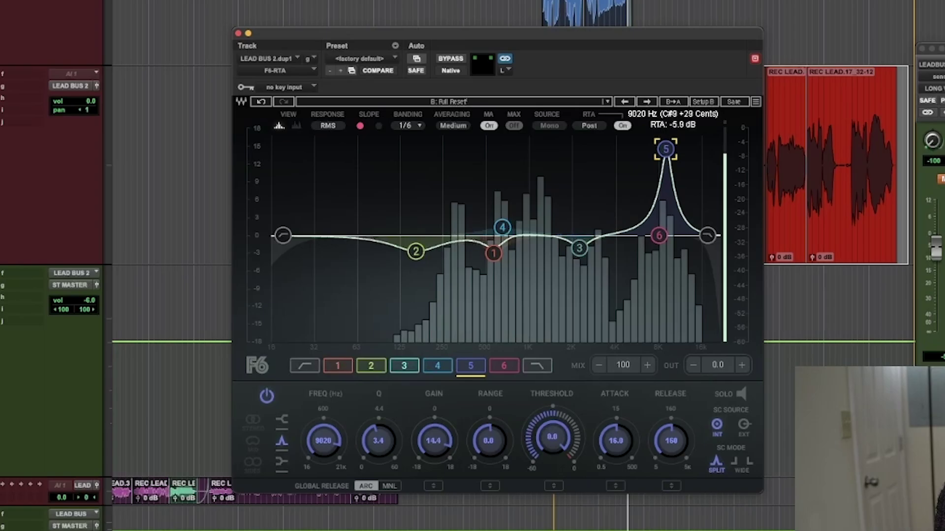
Step: Sweep band 5's boost down to 1261 Hz, then cut it to -2.5 dB with a Q of 4.0
left_click_drag(661, 151, 519, 149)
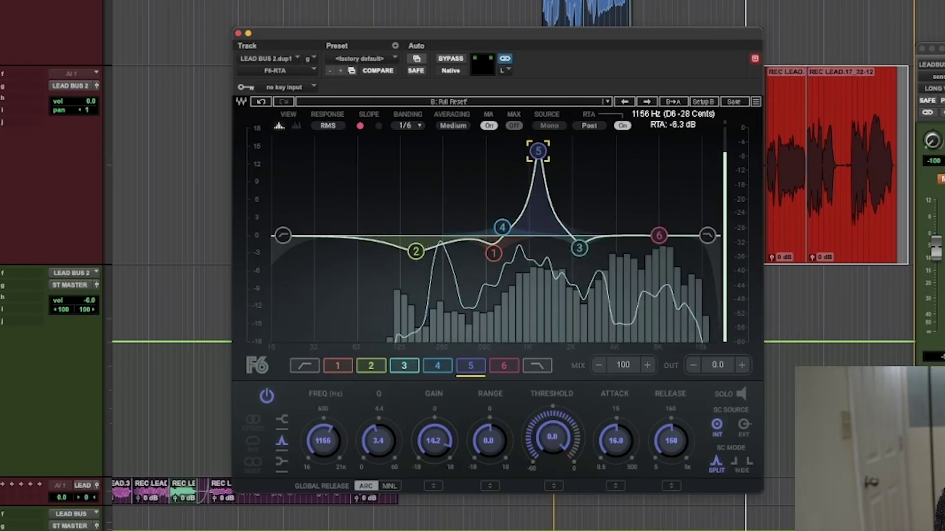
mouse_move(545, 151)
left_mouse_down()
mouse_move(541, 162)
mouse_move(543, 151)
left_mouse_up()
key("space")
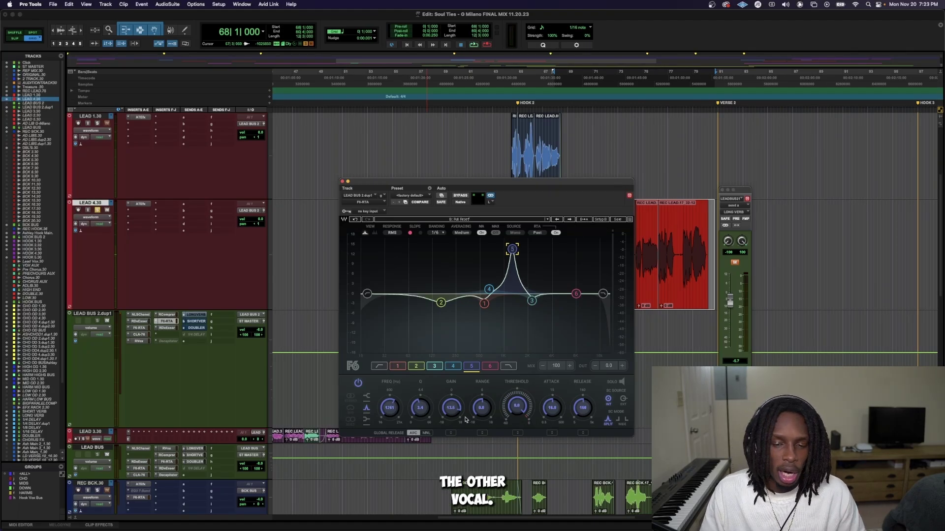
left_click_drag(420, 407, 420, 401)
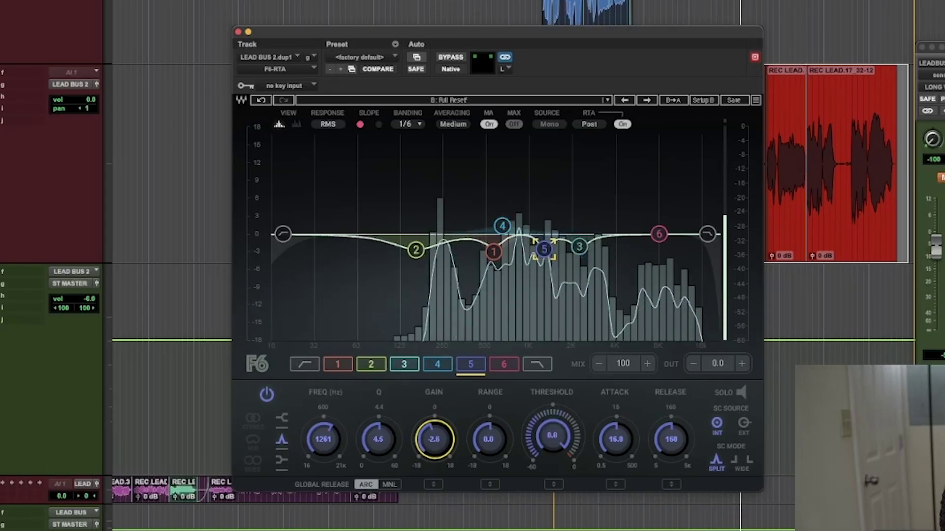
left_click_drag(434, 440, 379, 445)
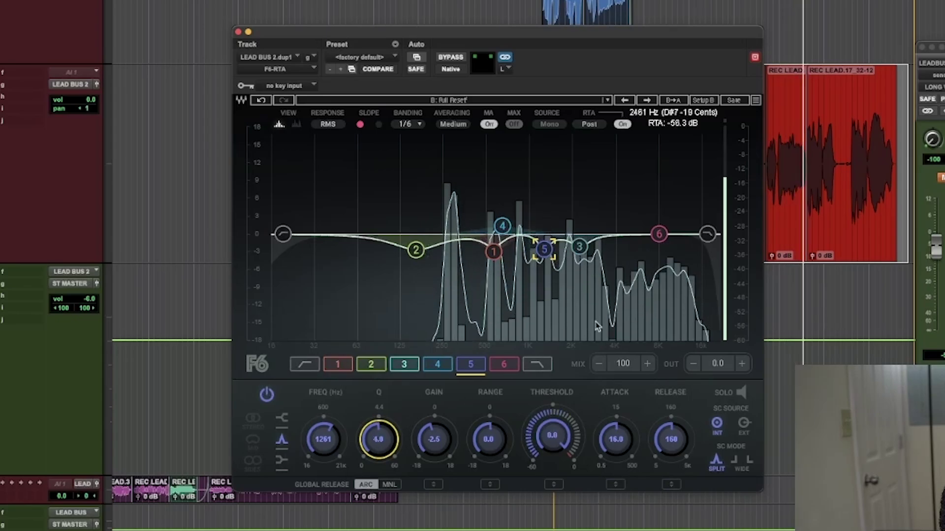
Step: Boost band 6 by 4.6 dB at 6551 Hz with a Q of 1.8, then return it to nearly flat around 8 kHz
left_click_drag(659, 234, 646, 207)
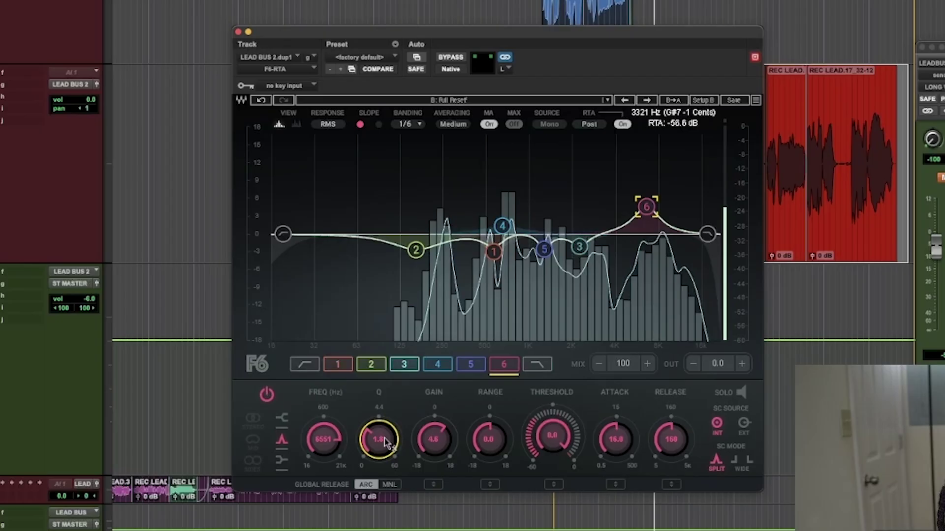
key("space")
left_click_drag(653, 211, 656, 227)
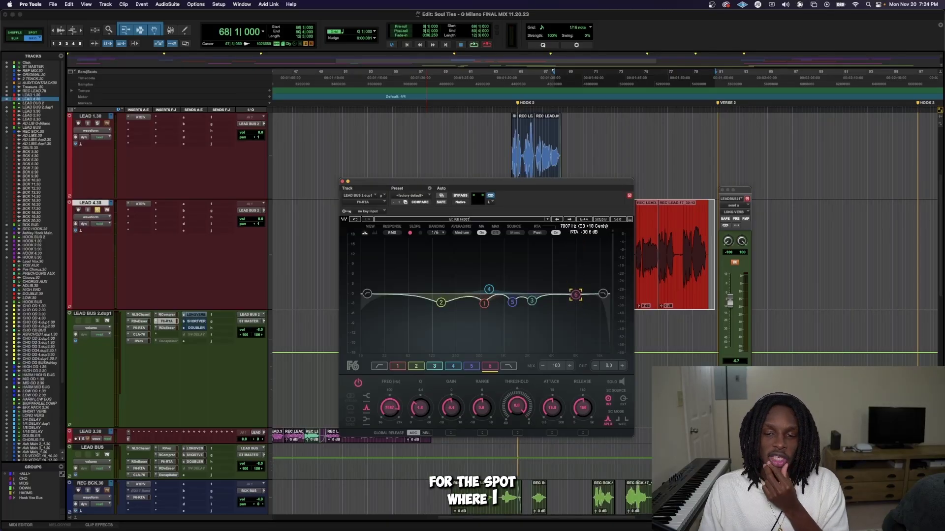
left_click_drag(576, 300, 574, 294)
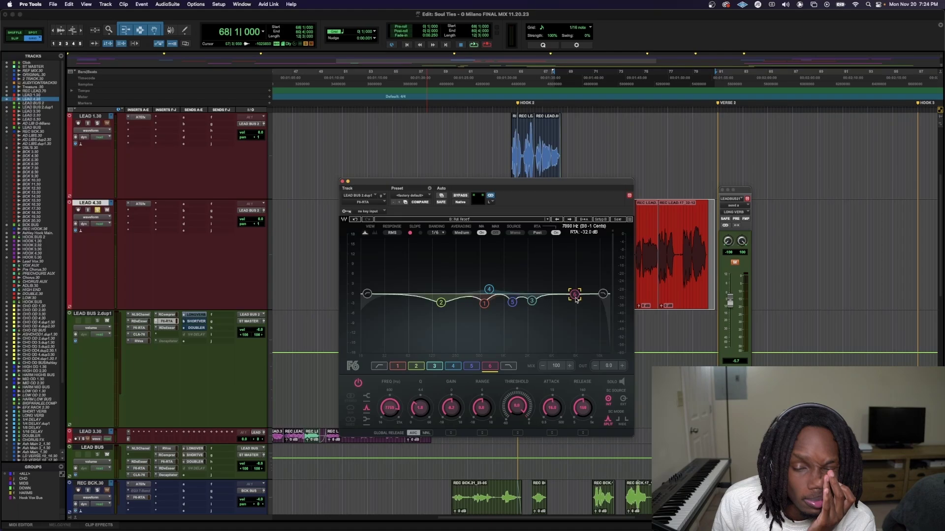
Step: Sweep band 6 through the highs up to 11326 Hz with a strong boost, then settle it around 8 kHz with only a slight boost and audition it
left_click_drag(577, 297, 587, 239)
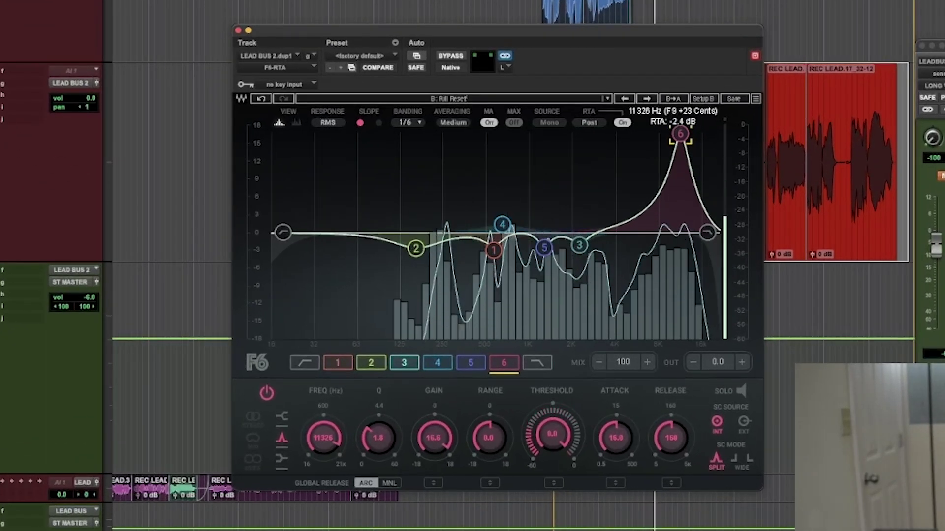
left_click_drag(681, 134, 657, 145)
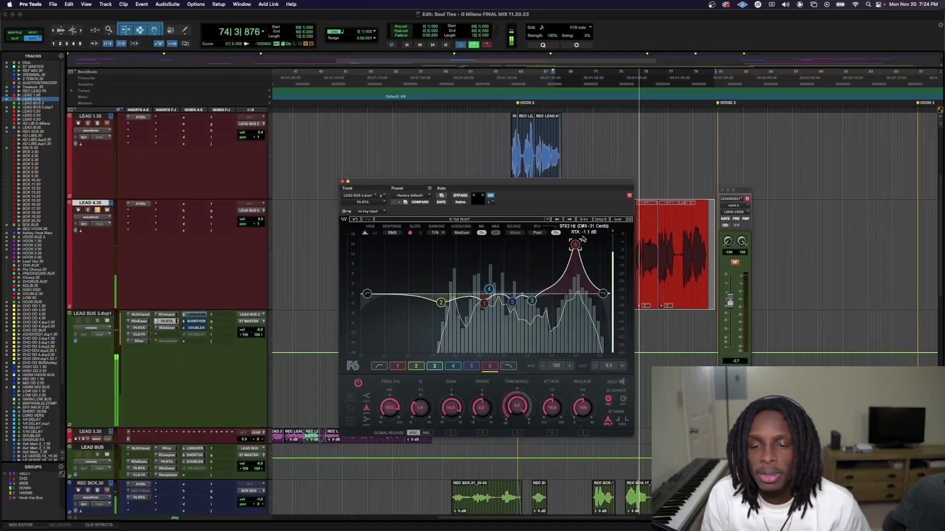
key("space")
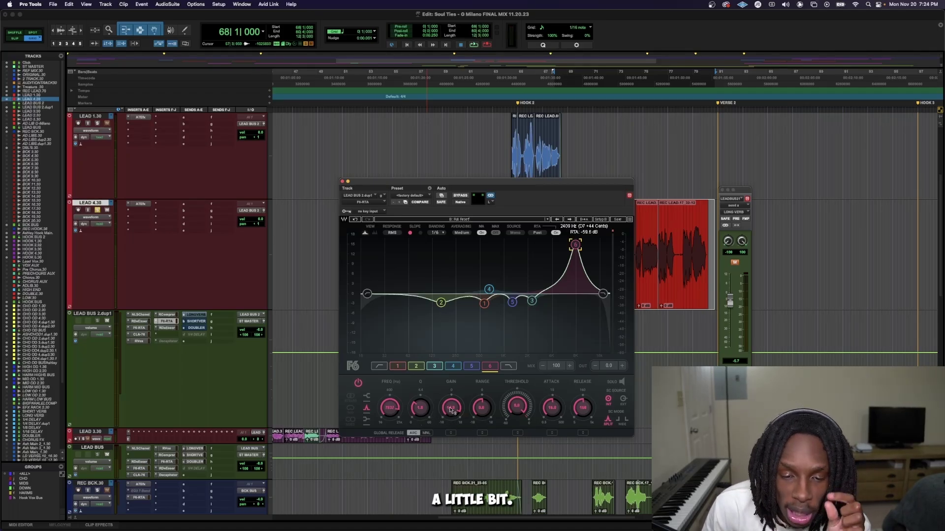
mouse_move(451, 408)
left_mouse_down()
mouse_move(451, 426)
mouse_move(451, 414)
left_mouse_up()
key("space")
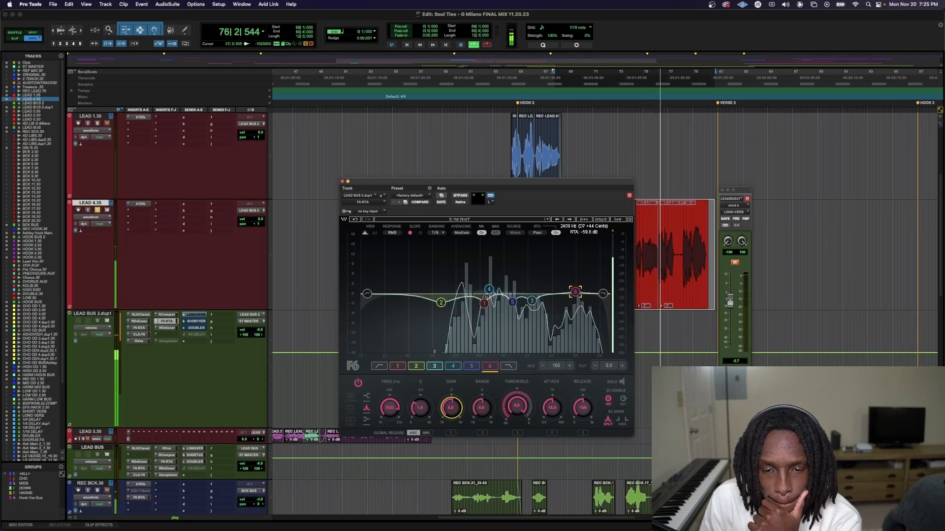
key("space")
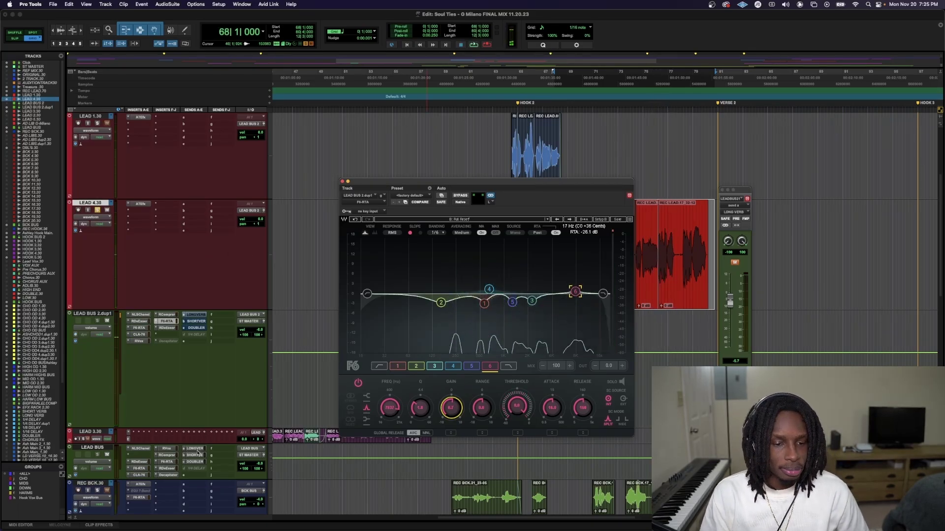
Step: Play the vocal passage and compare the lead vocal with the F6-RTA equalizer bypassed and active
scroll(196, 451, "down", 10)
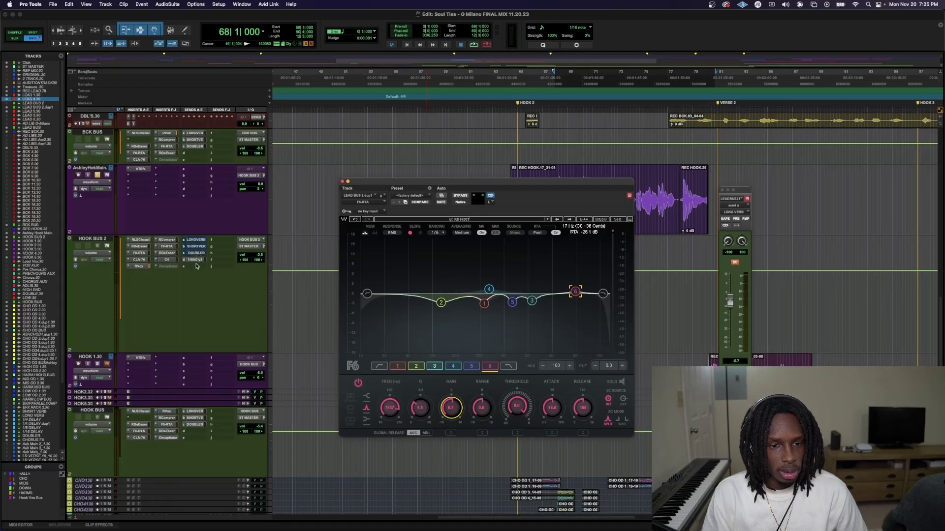
key("space")
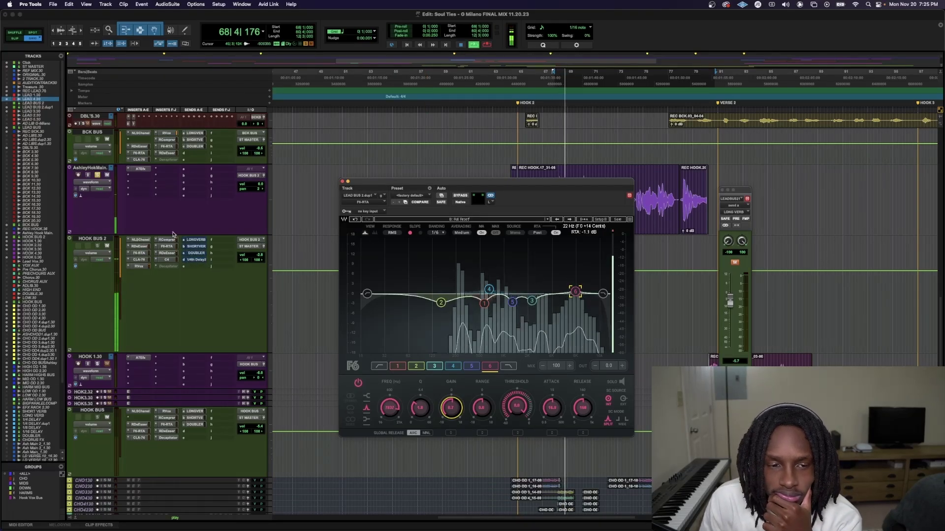
scroll(93, 278, "up", 5)
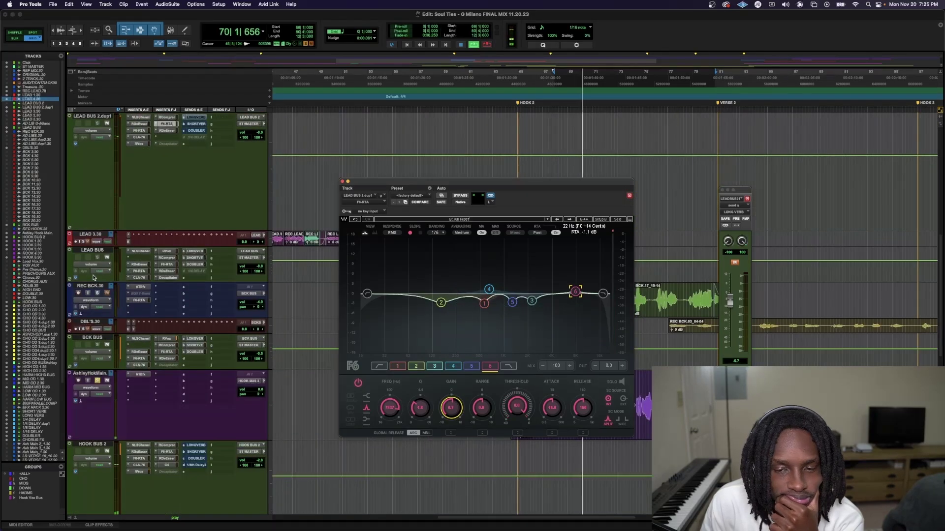
left_click(460, 196)
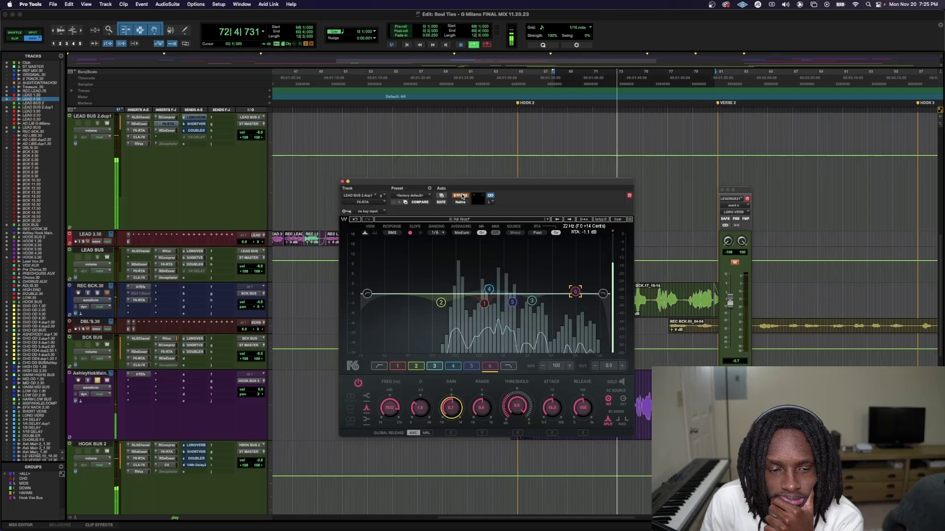
left_click(462, 196)
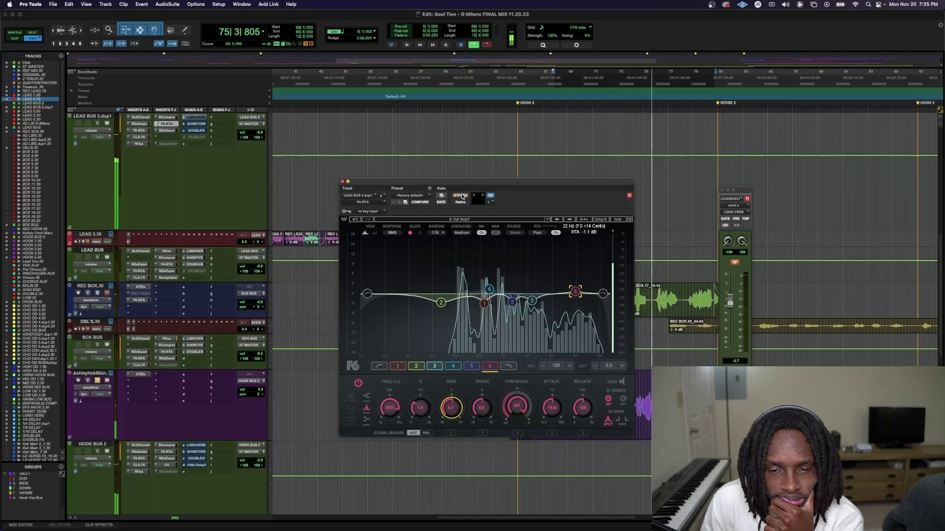
scroll(177, 182, "up", 10)
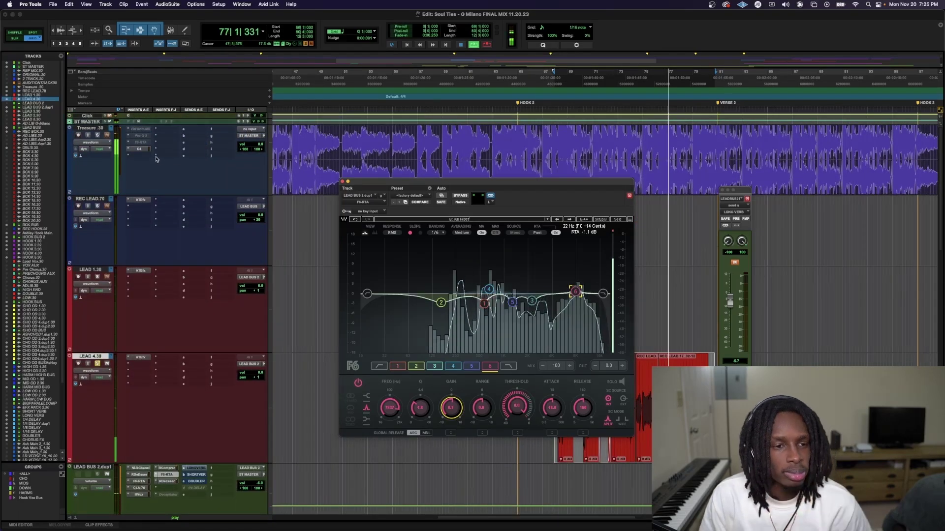
key("space")
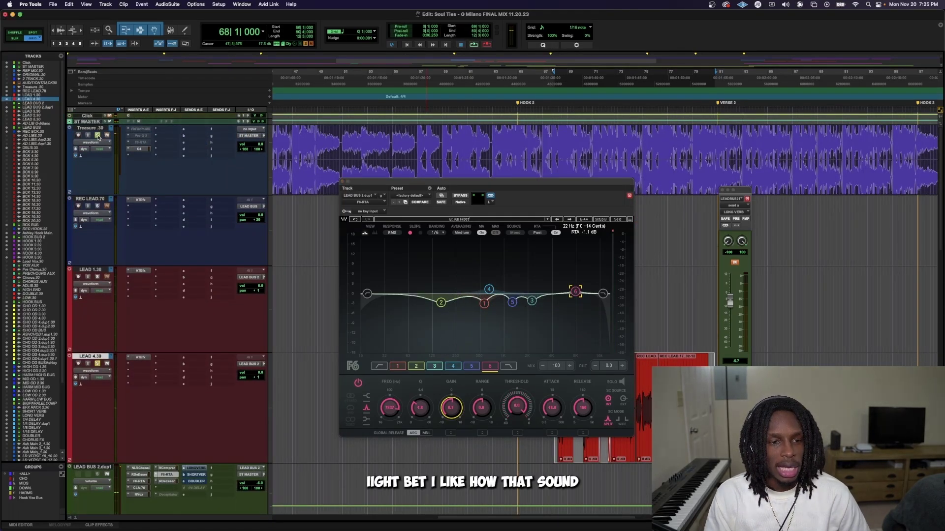
Step: Check the DOUBLER and 1/4 delay send levels on HOOK BUS 2 during playback as a reference for the lead's effects
key("space")
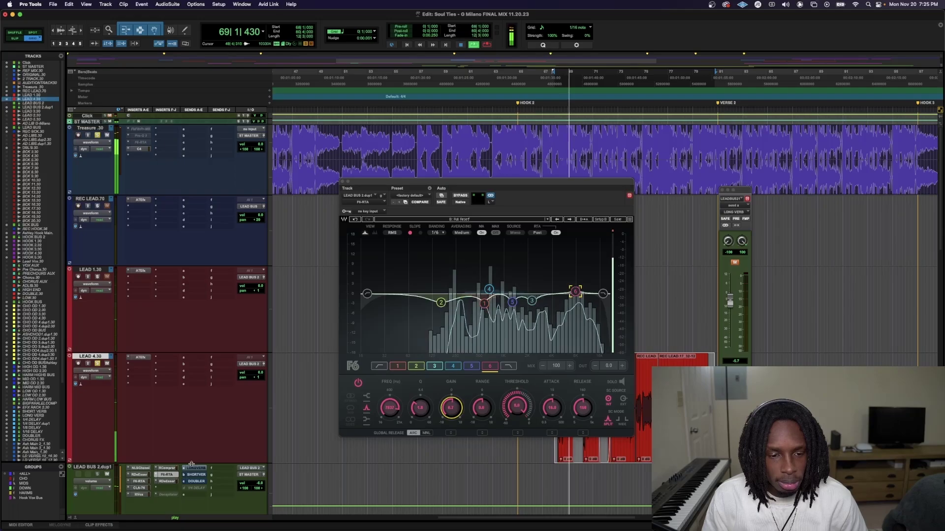
scroll(191, 464, "down", 10)
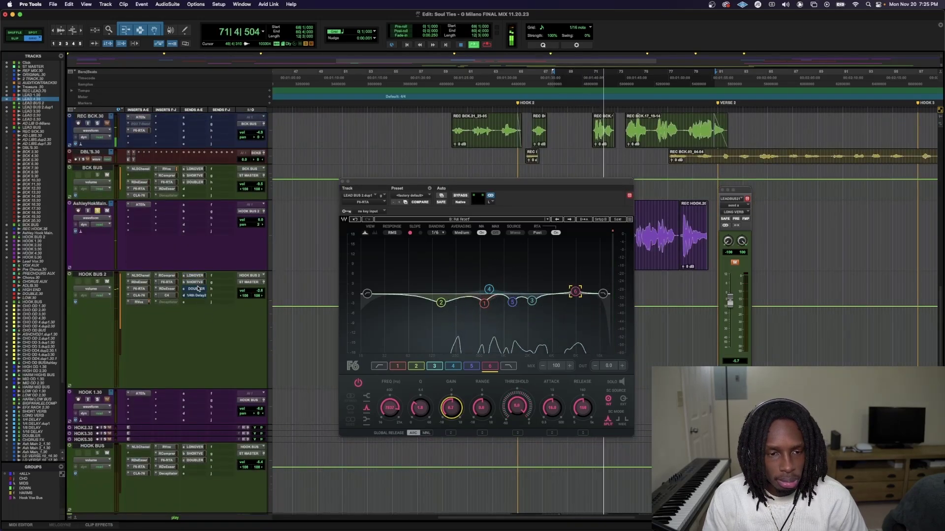
left_click(196, 289)
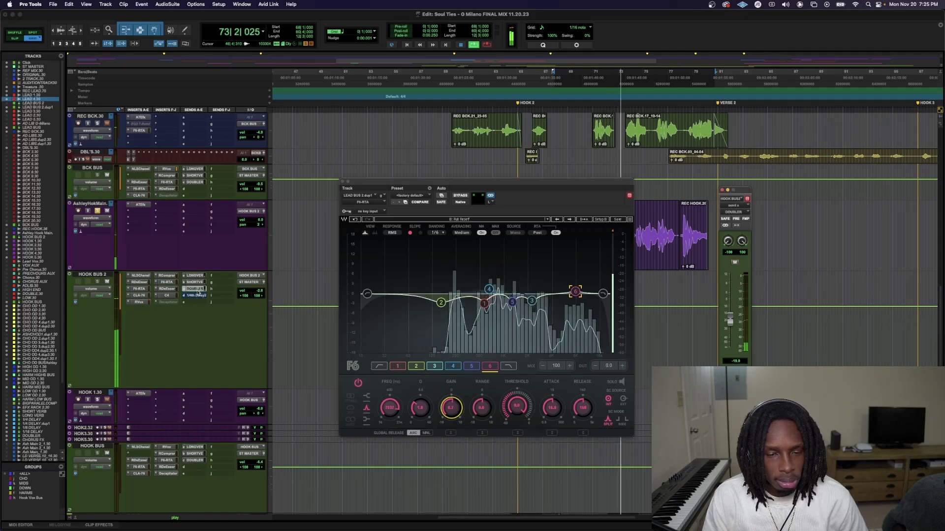
left_click(196, 296)
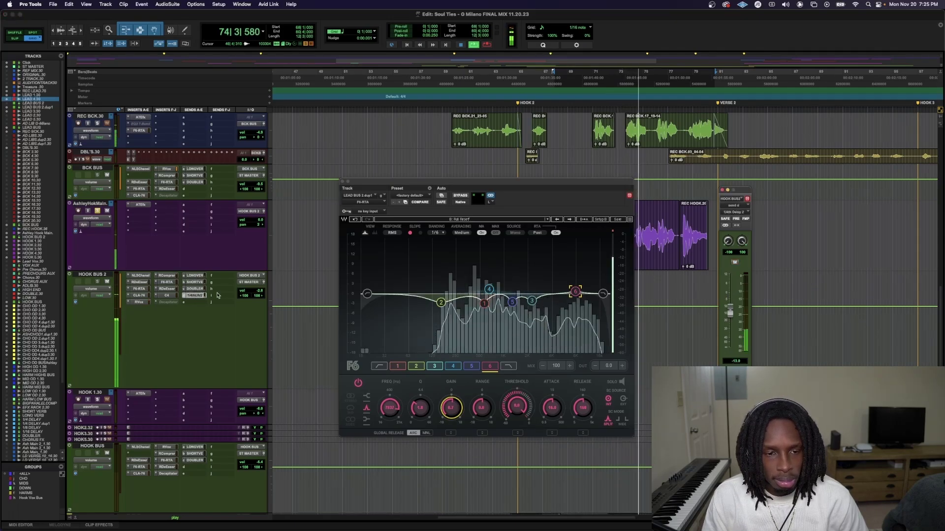
left_click_drag(729, 315, 738, 347)
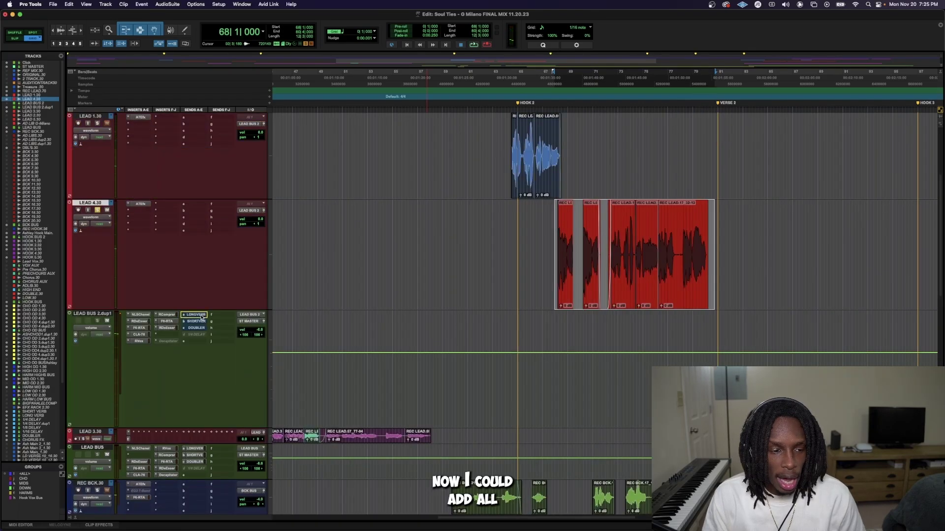
Step: Unmute LEAD BUS 2.dup1's LONG VERB send and lower its level to about -14.8 dB during playback
left_click(199, 316)
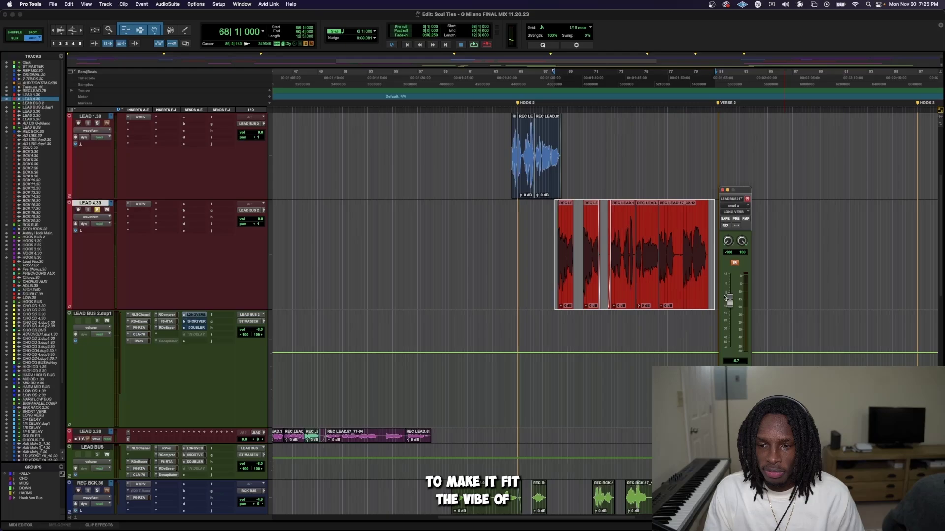
key("space")
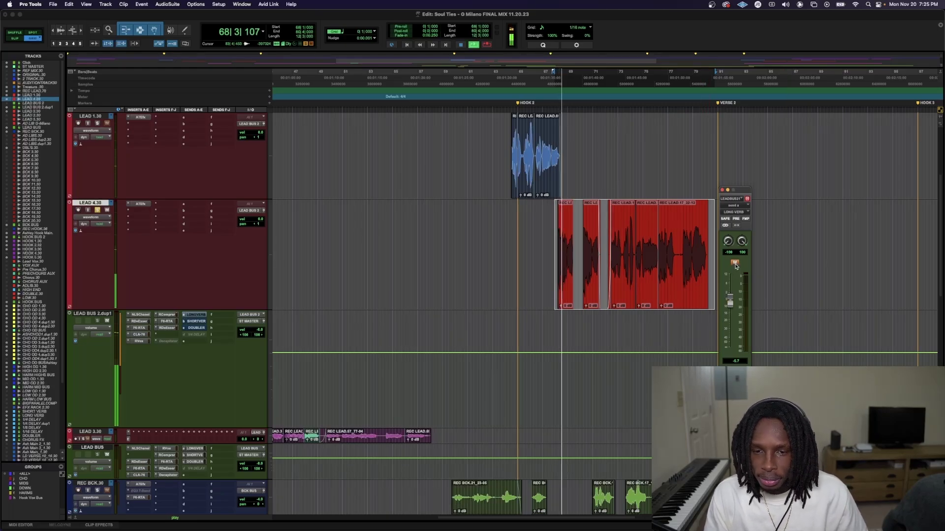
left_click_drag(730, 299, 742, 339)
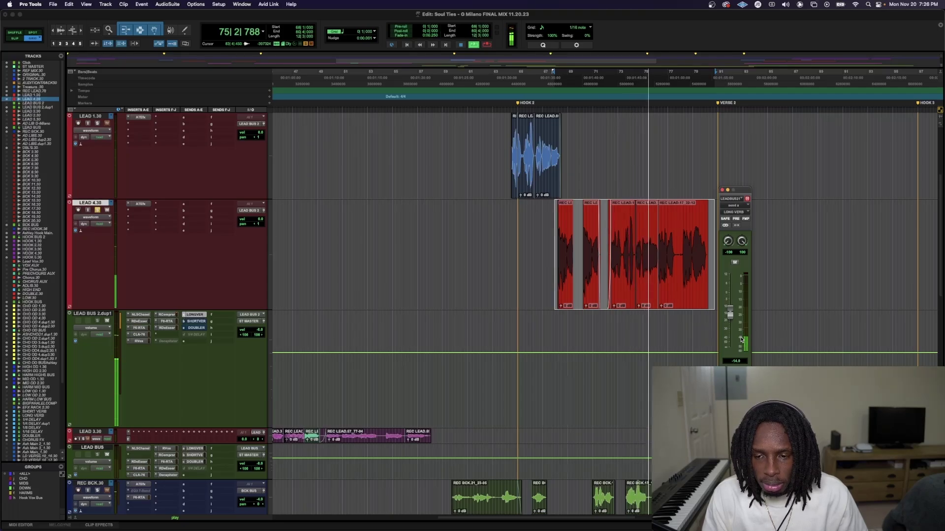